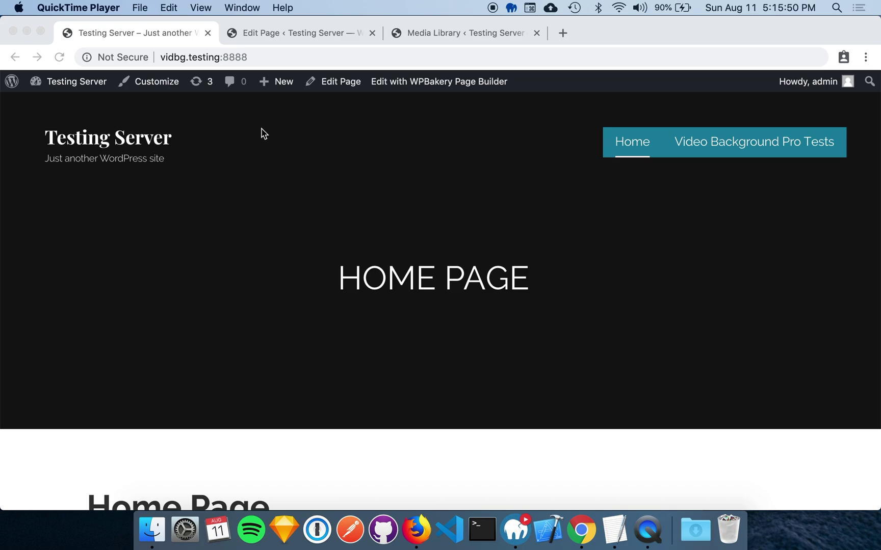
Go to the Home Page editor and switch it to WPBakery Page Builder
left_click(278, 42)
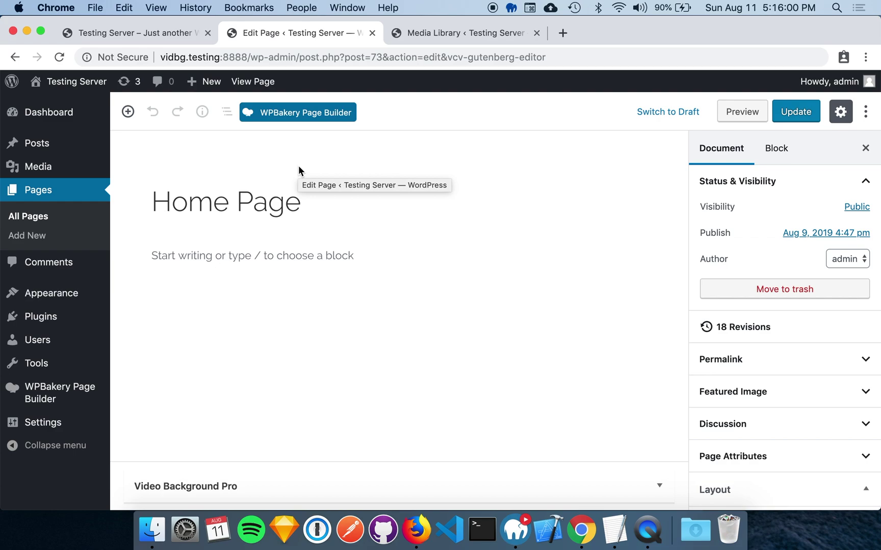
left_click(293, 116)
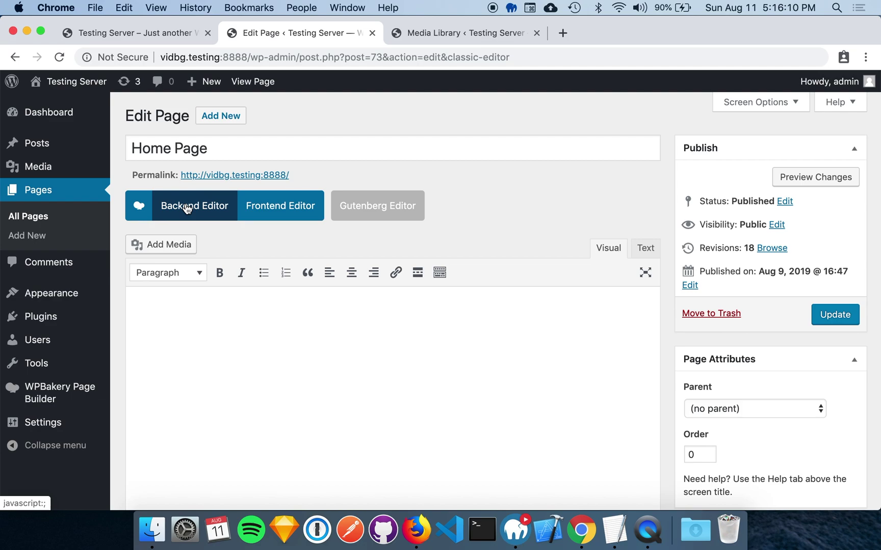
Launch the WPBakery Backend Editor and add an empty Row to the Home Page
left_click(216, 209)
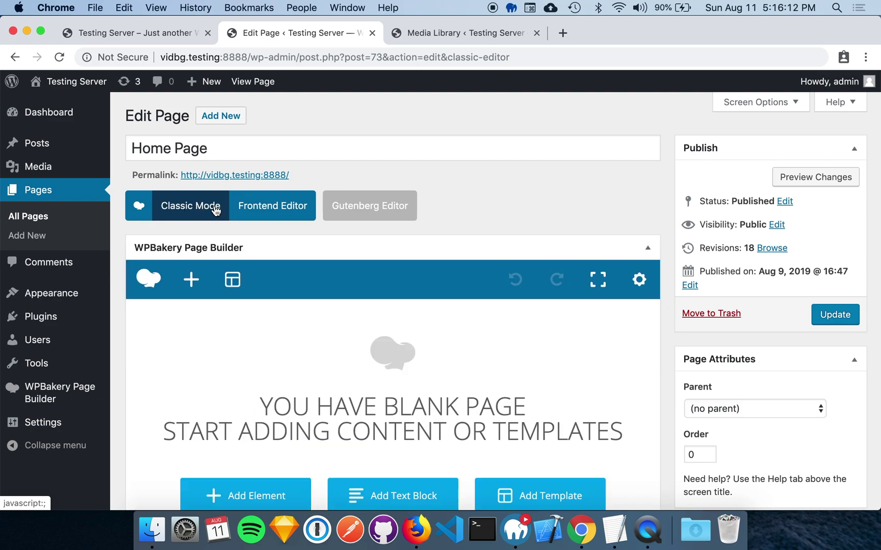
scroll(466, 216, "down", 4)
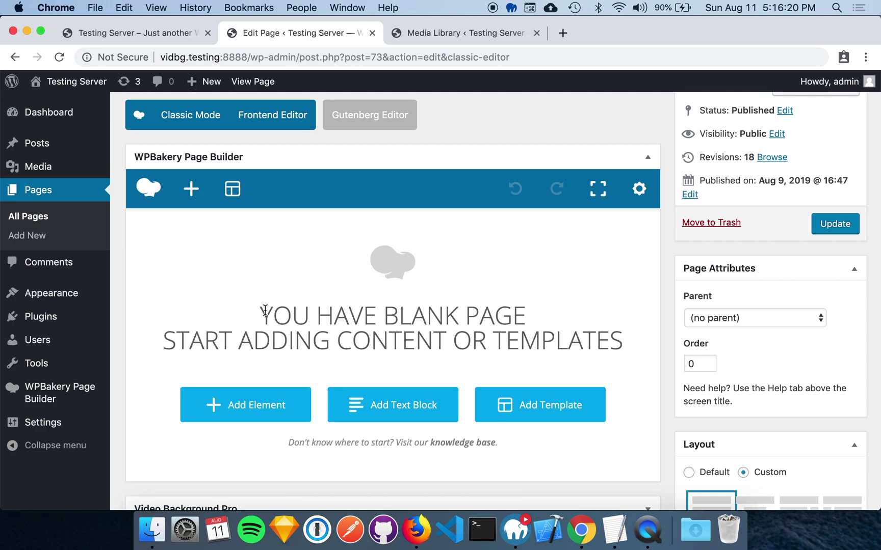
left_click(246, 408)
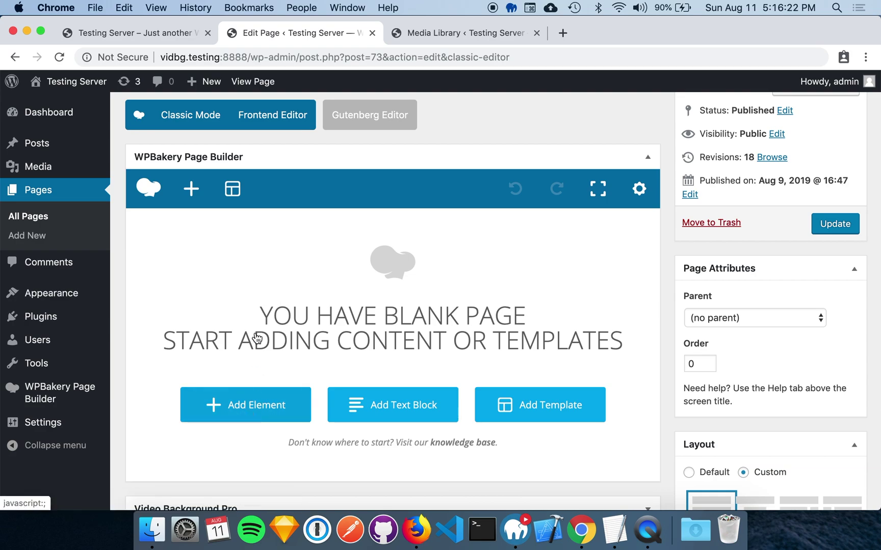
left_click(178, 208)
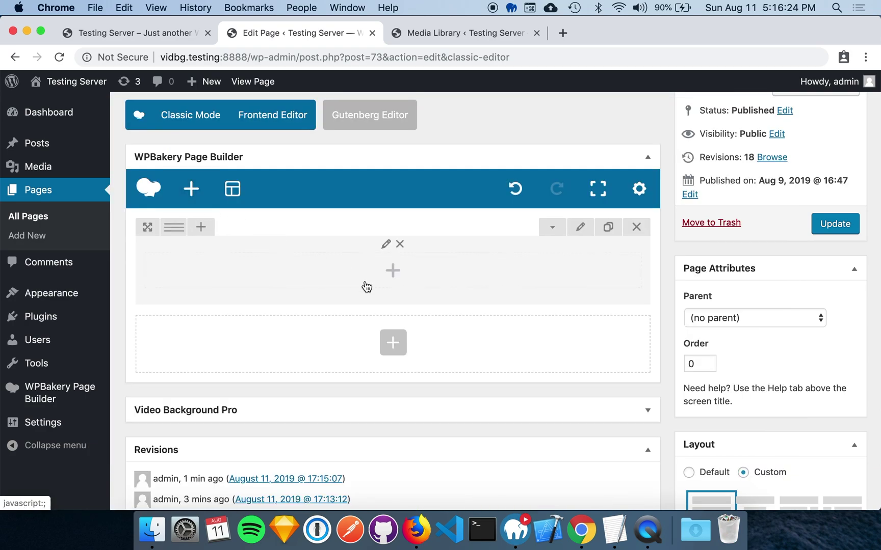
Bring up the new row's Row Settings at the Video Background section
left_click(583, 229)
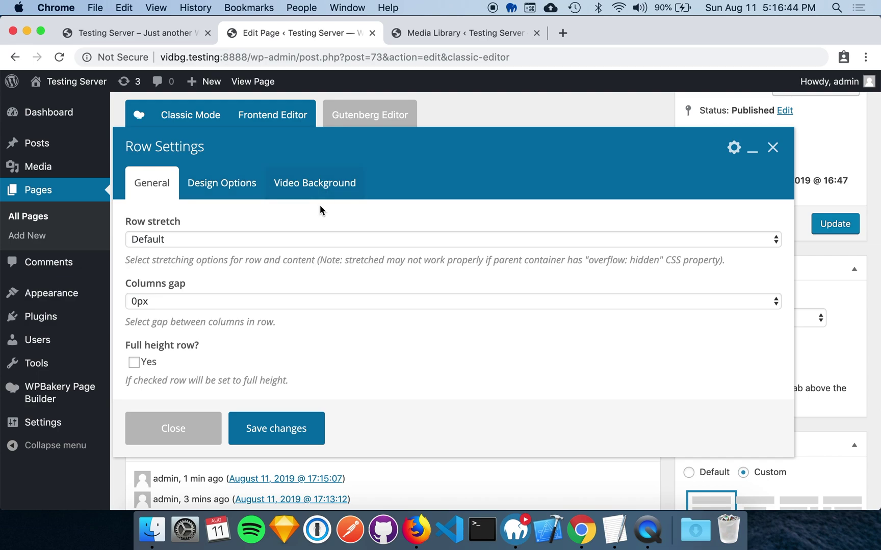
scroll(317, 244, "down", 3)
scroll(316, 248, "down", 4)
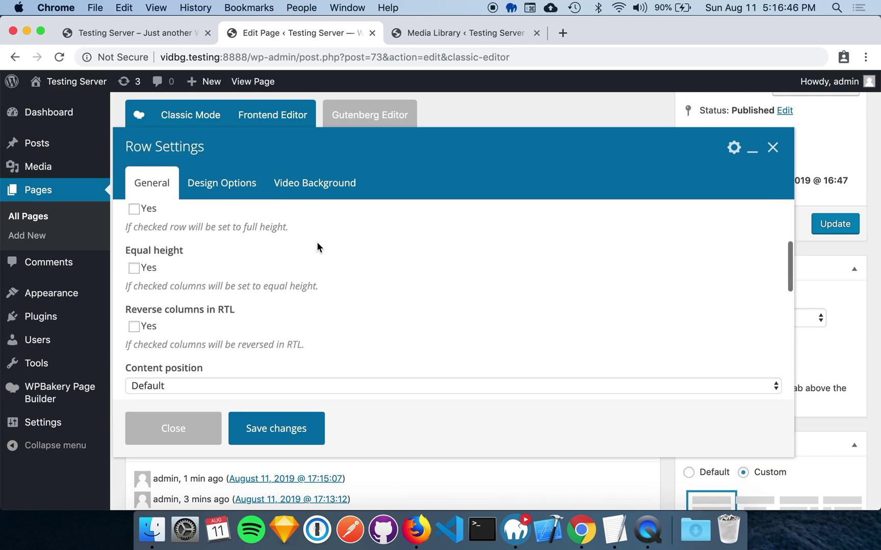
scroll(245, 251, "down", 3)
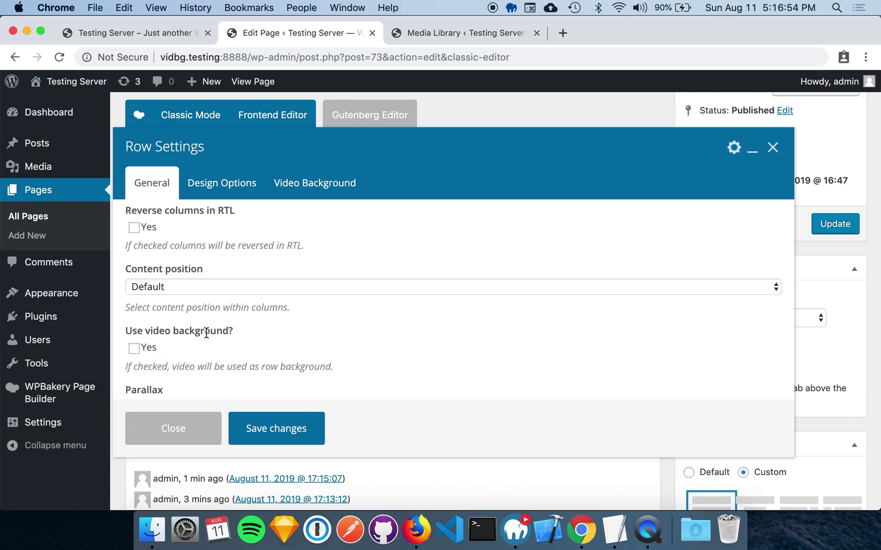
left_click(299, 184)
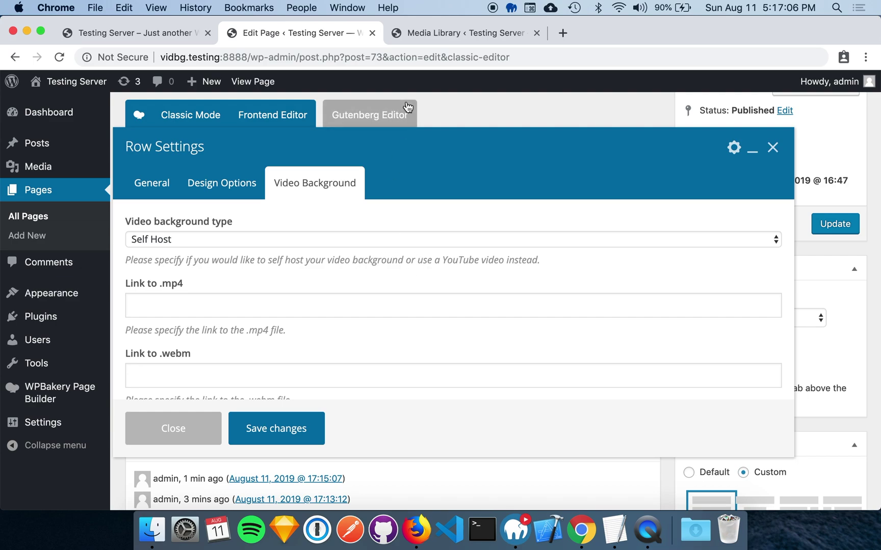
Copy the mp4_video.mp4 URL from the Media Library into the row's .mp4 link field
left_click(444, 35)
left_click(486, 247)
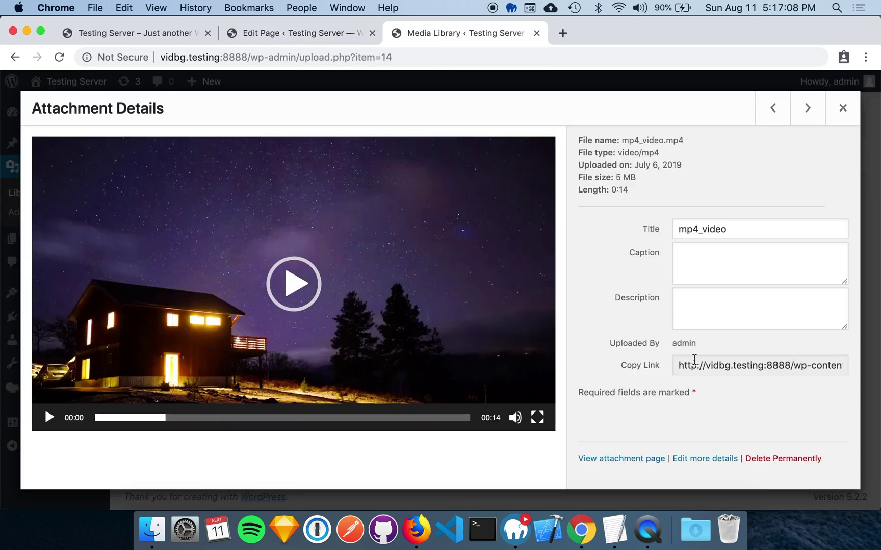
left_click(711, 365)
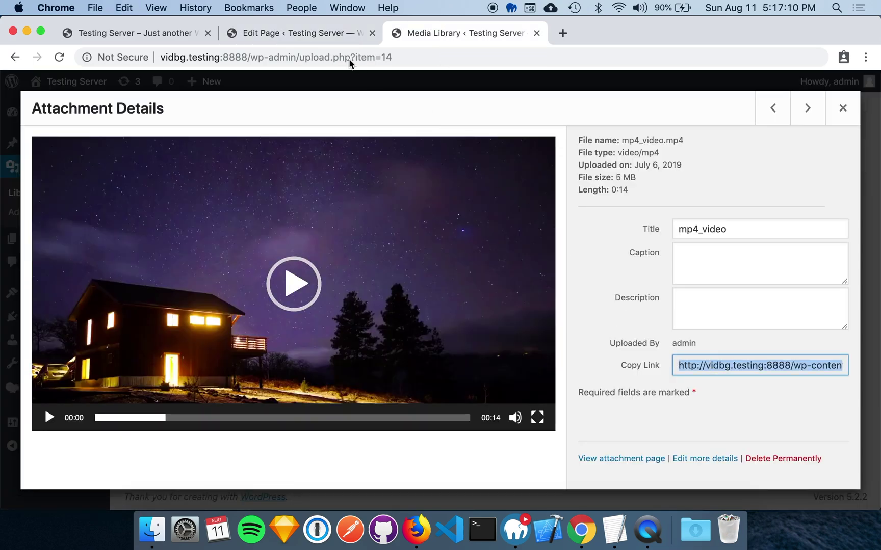
left_click(320, 35)
left_click(251, 309)
type("http://vidbg.testing:8888/wp-content/uploads/2019/07/mp4_video.mp4")
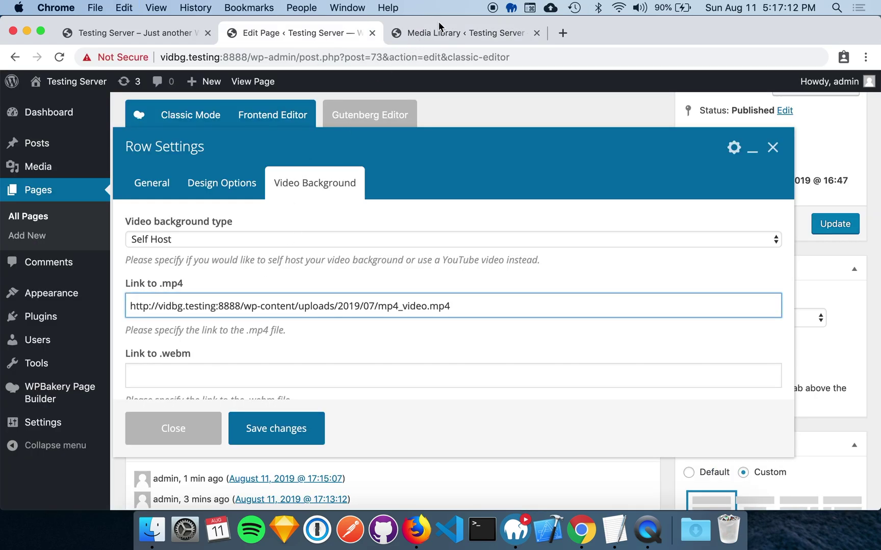
Copy the webm_video.webm URL from the Media Library into the row's .webm link field
left_click(439, 26)
left_click(842, 107)
left_click(374, 263)
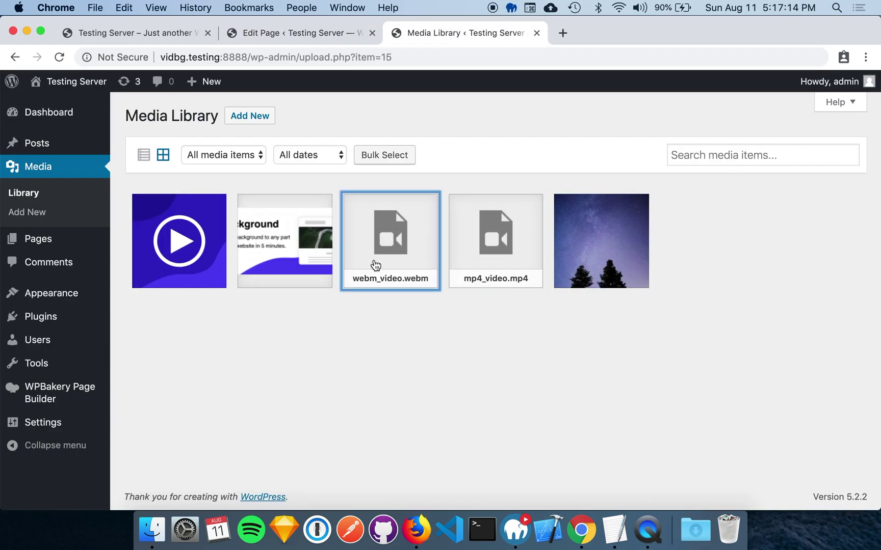
left_click_drag(373, 263, 719, 409)
left_click(729, 365)
key("super+a")
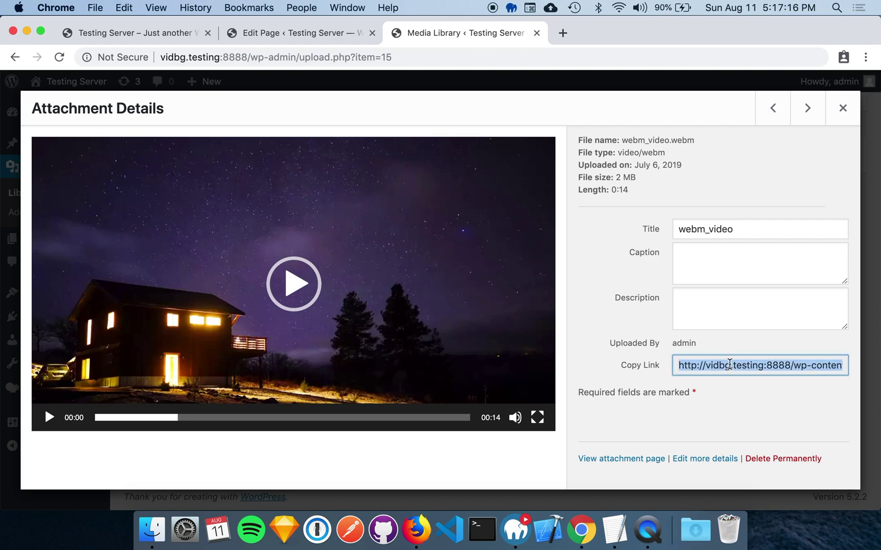
left_click(313, 40)
scroll(252, 321, "down", 1)
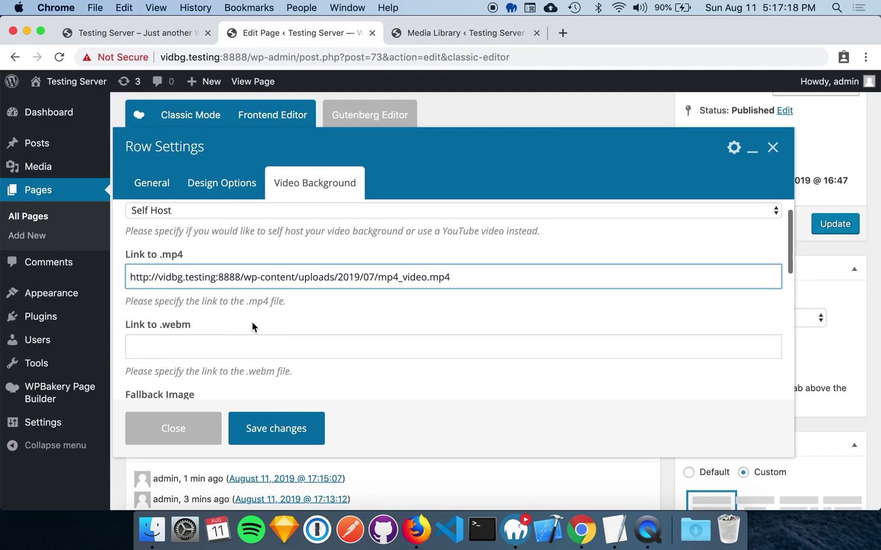
left_click(252, 331)
type("http://vidbg.testing:8888/wp-content/uploads/2019/07/webm_video.webm")
Set the night-sky fallback.jpg as the video's fallback image and save the row settings
scroll(252, 331, "down", 2)
left_click(153, 327)
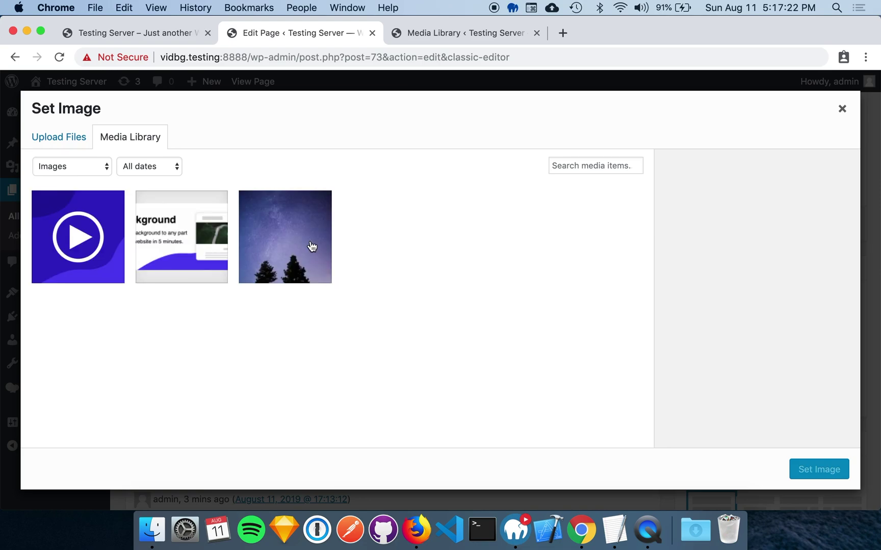
left_click(290, 237)
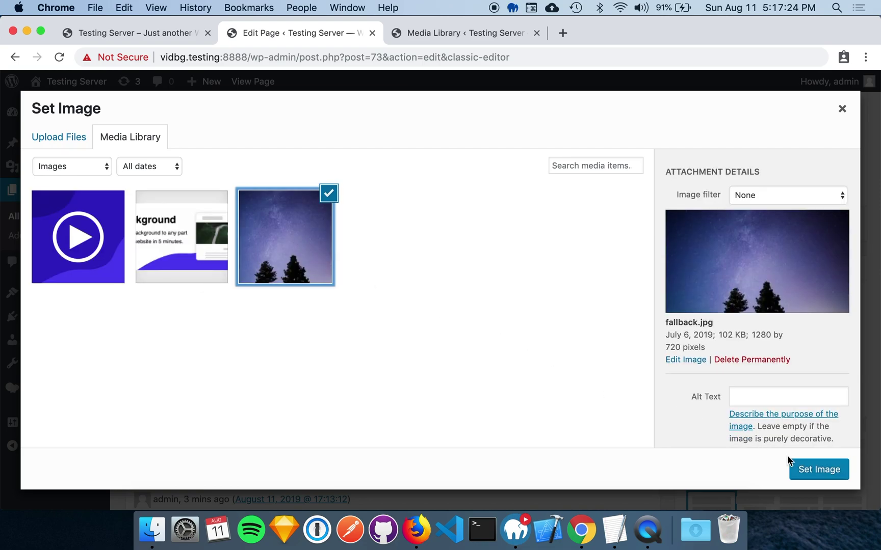
left_click(803, 469)
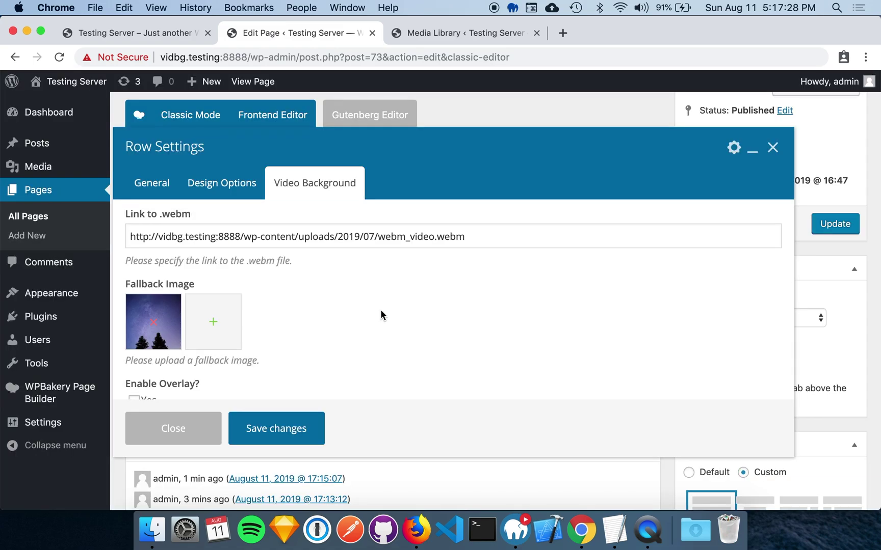
left_click(305, 439)
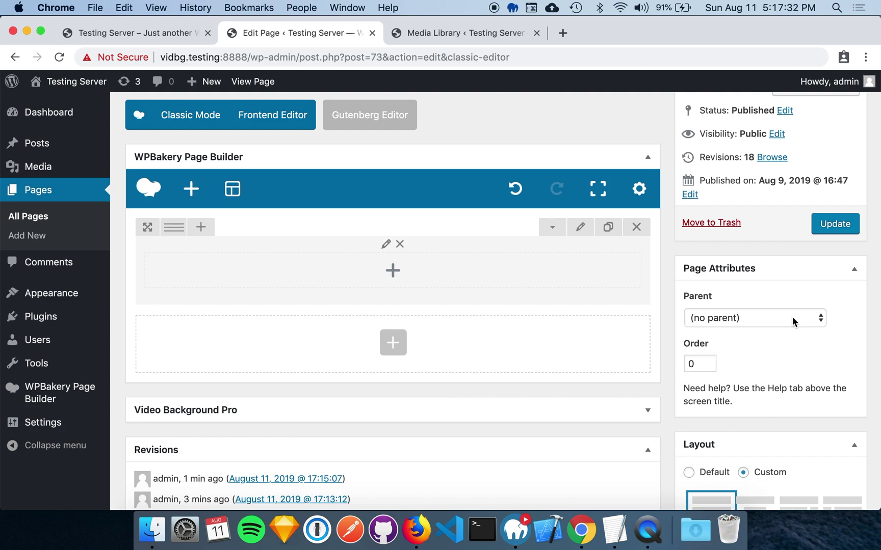
Update the Home Page and reload the live site tab to check the video background
left_click(834, 225)
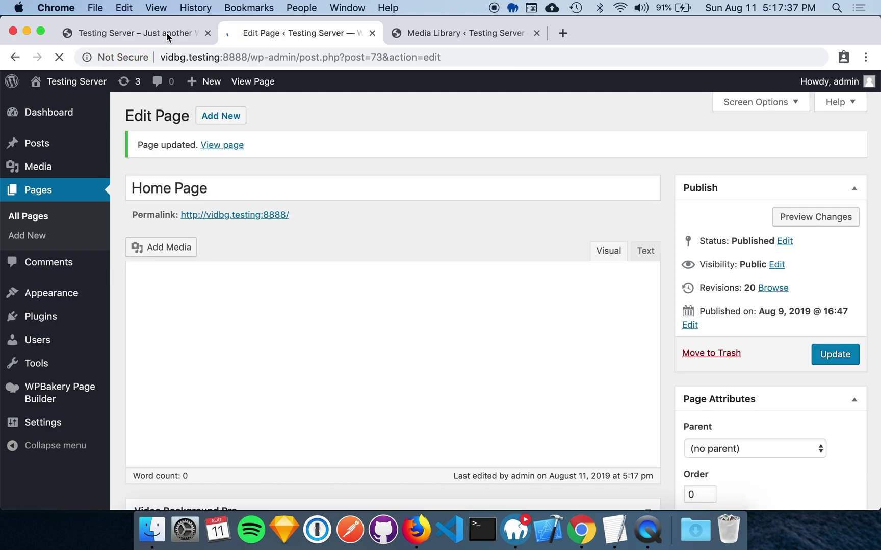
left_click(166, 32)
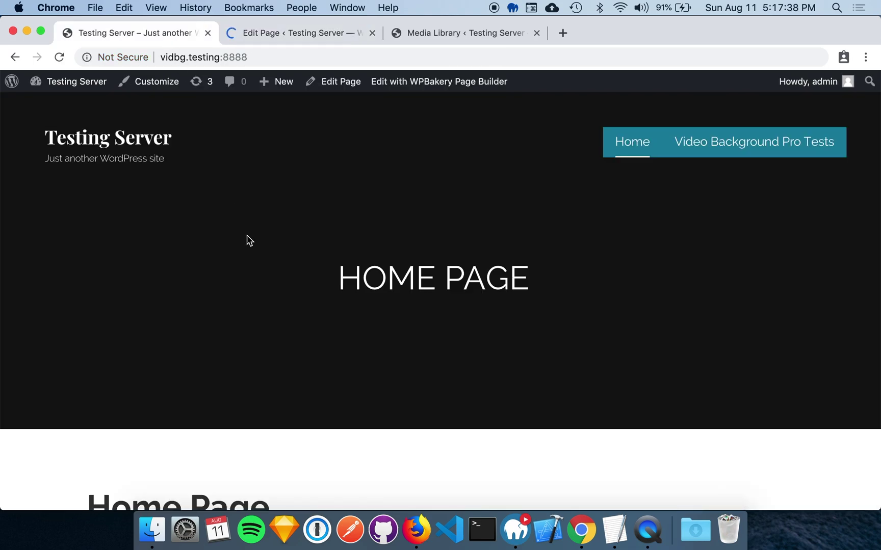
scroll(246, 239, "down", 4)
key("super+r")
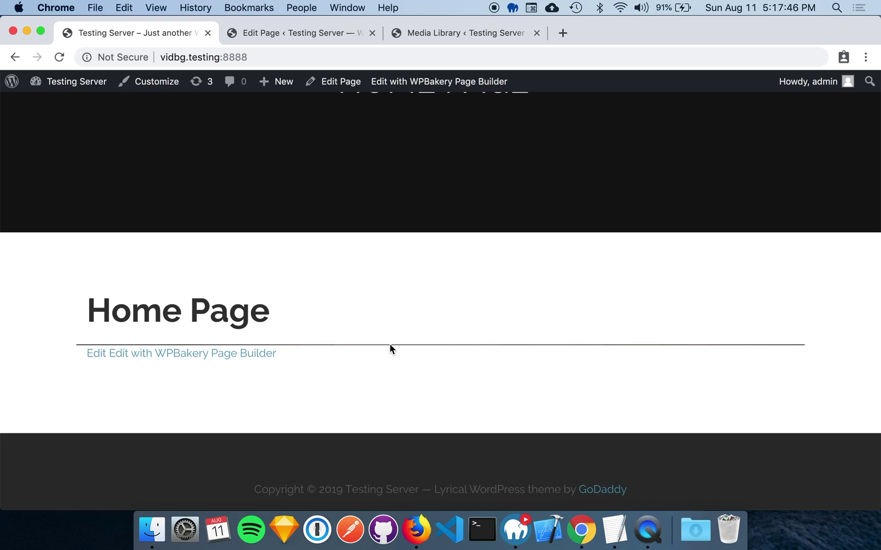
Add a Custom Heading element to the row's column, found by searching 'custom hea'
left_click(258, 34)
scroll(340, 367, "down", 2)
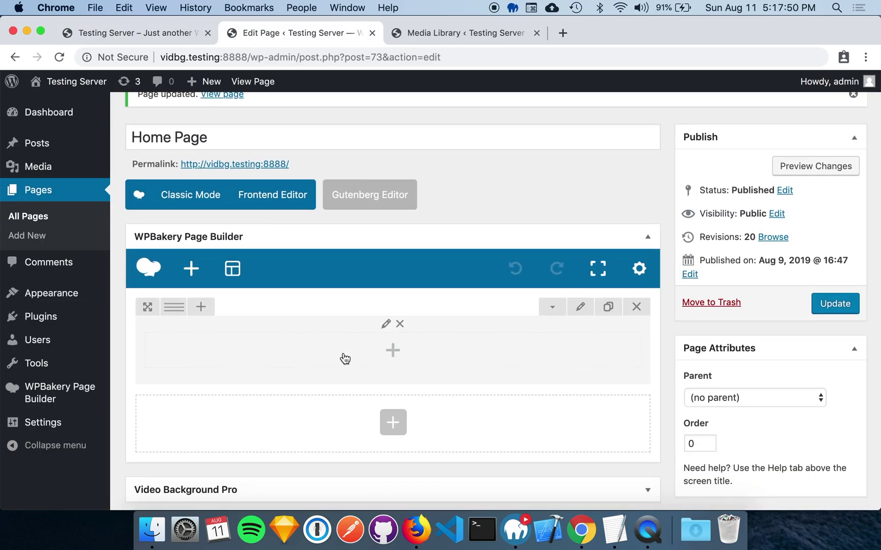
left_click(344, 357)
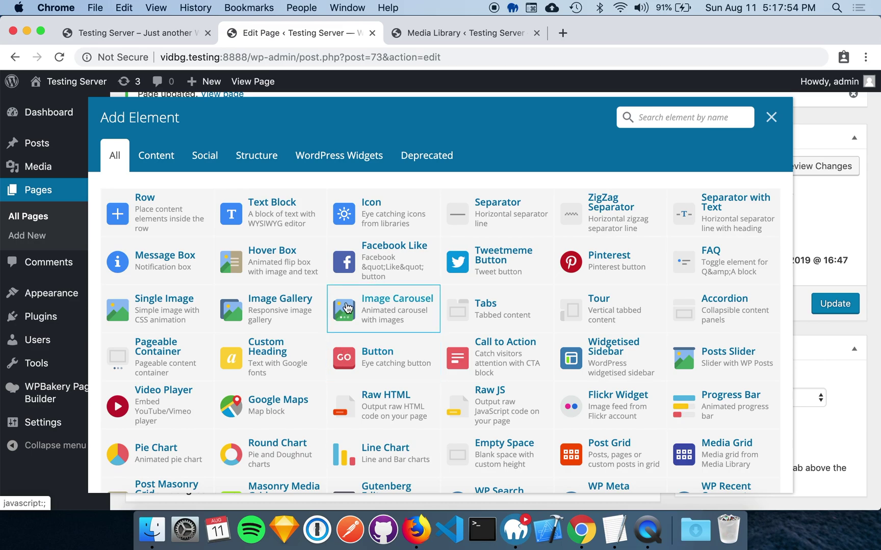
type("custom hea")
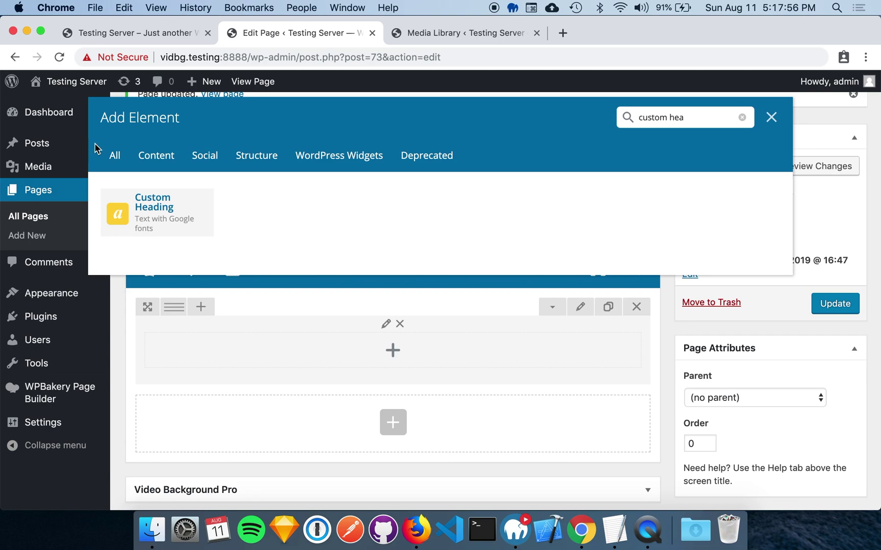
left_click(149, 208)
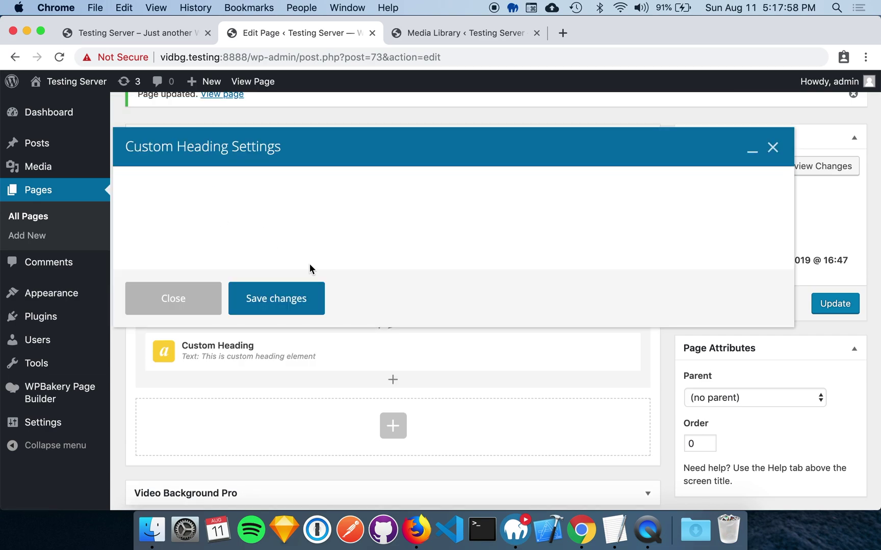
Centre the heading text, colour it white, and save the heading settings
scroll(275, 289, "down", 5)
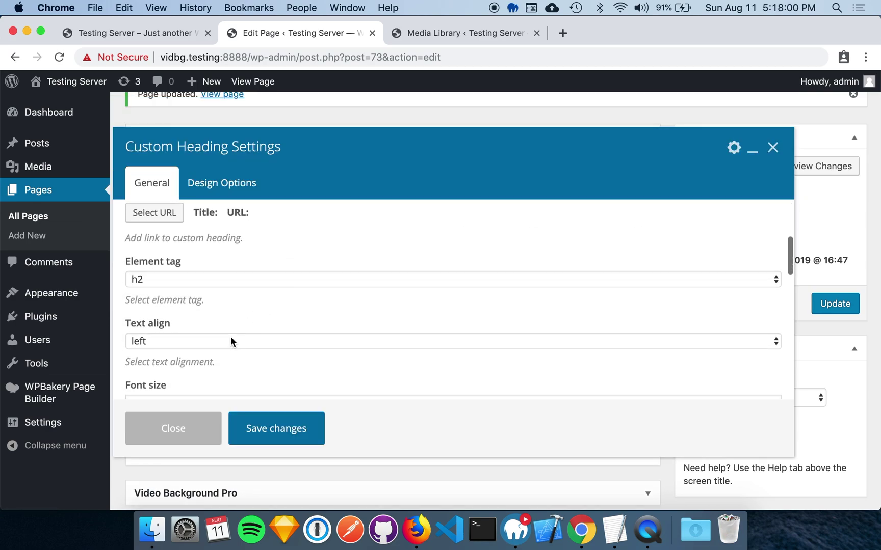
left_click(230, 341)
left_click(218, 366)
scroll(231, 306, "down", 3)
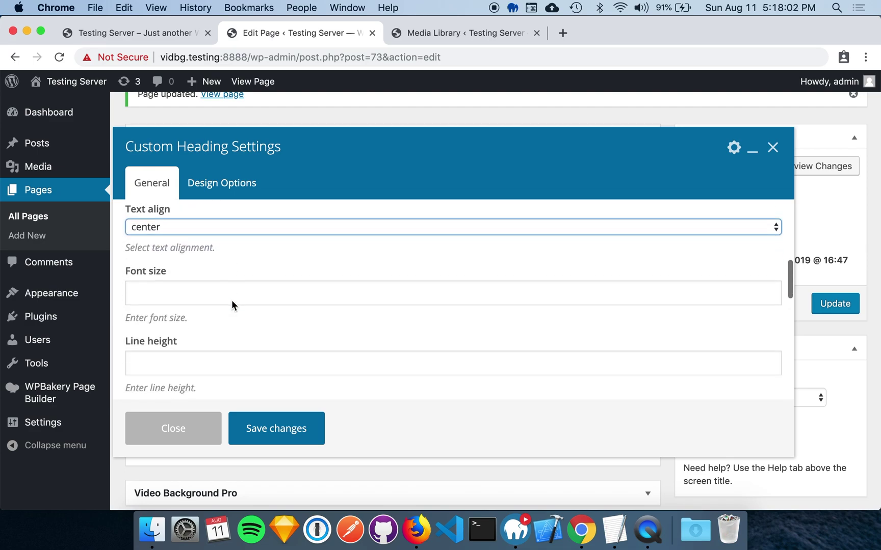
scroll(232, 300, "down", 3)
left_click(172, 292)
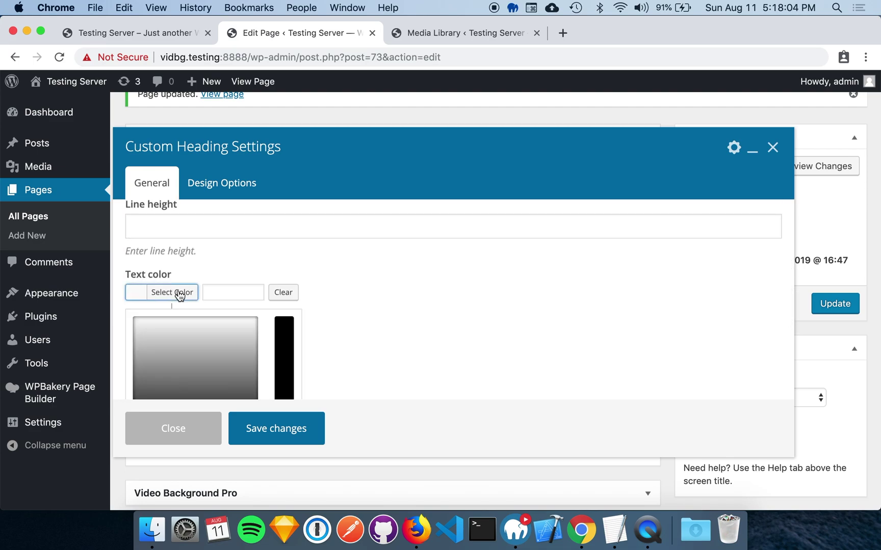
left_click(190, 375)
left_click(125, 297)
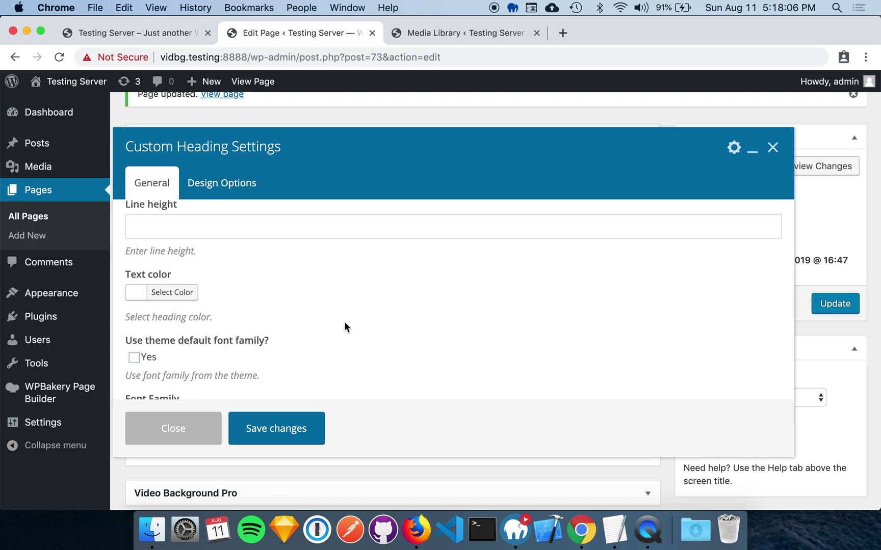
scroll(345, 326, "down", 1)
scroll(345, 326, "up", 3)
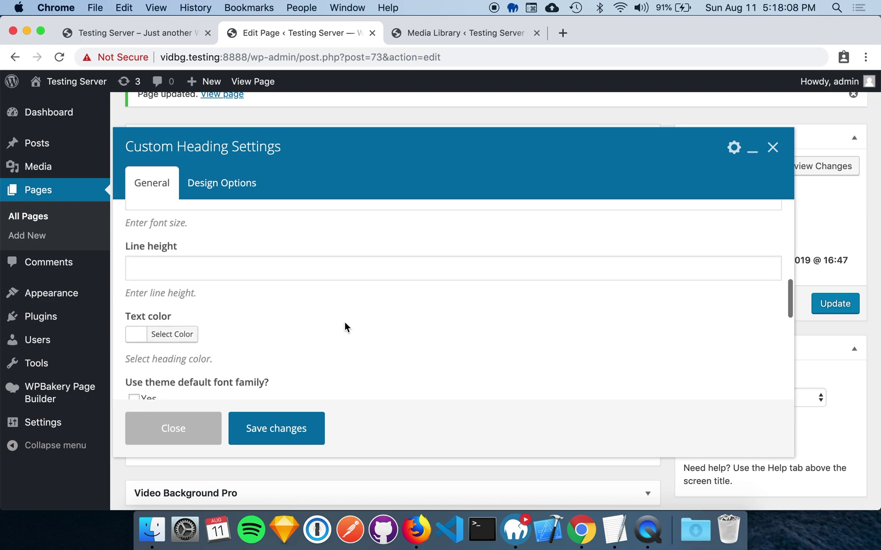
scroll(344, 324, "up", 3)
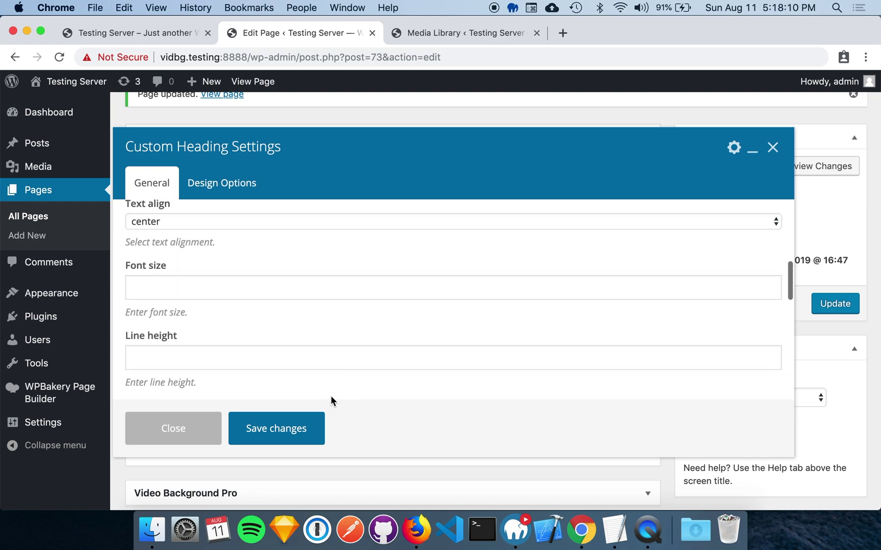
left_click(249, 428)
Update the page and reload the live Home Page to see the white centred heading
left_click(831, 304)
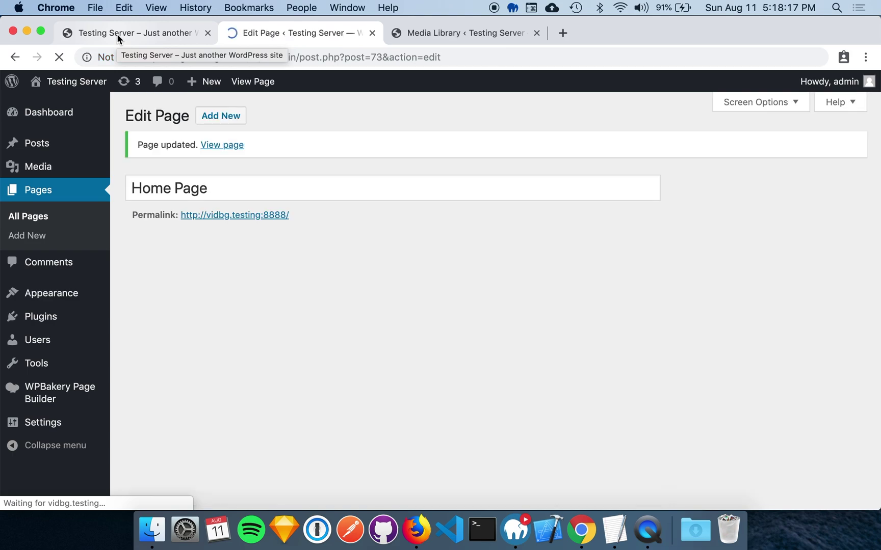
left_click(117, 37)
key("super+r")
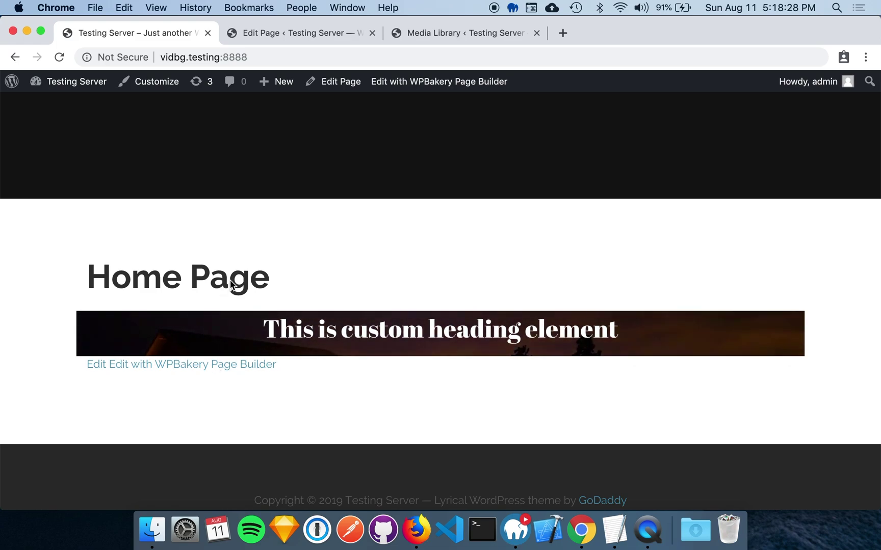
Set the row's Design Options padding to 8rem top and 8rem bottom and save the row
left_click(265, 31)
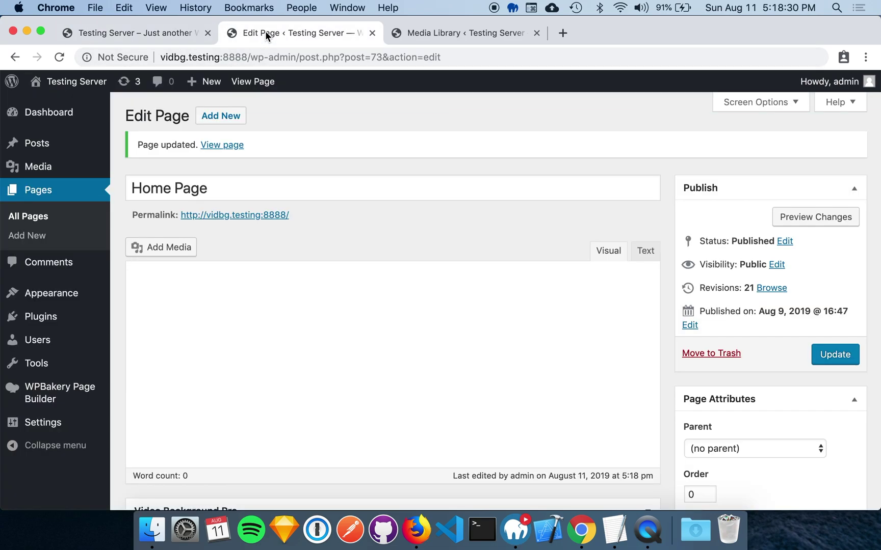
scroll(352, 197, "down", 2)
left_click(581, 302)
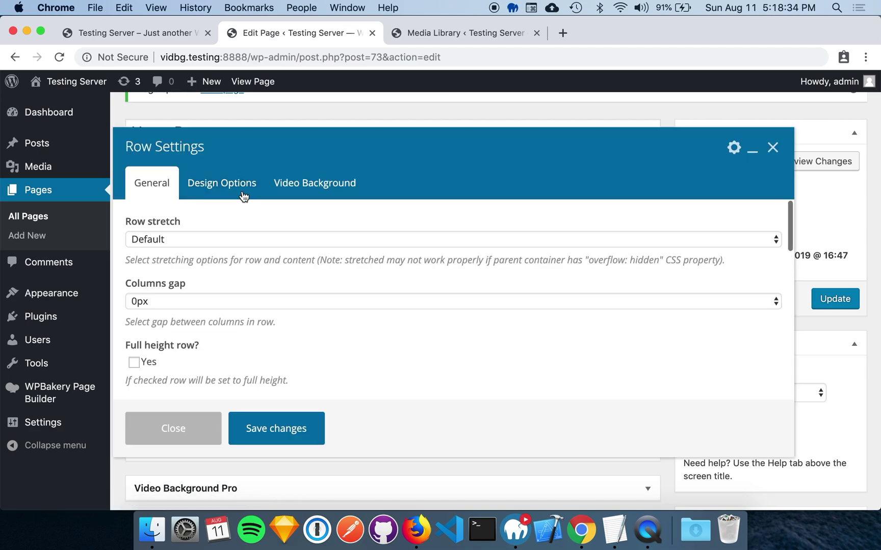
left_click(224, 184)
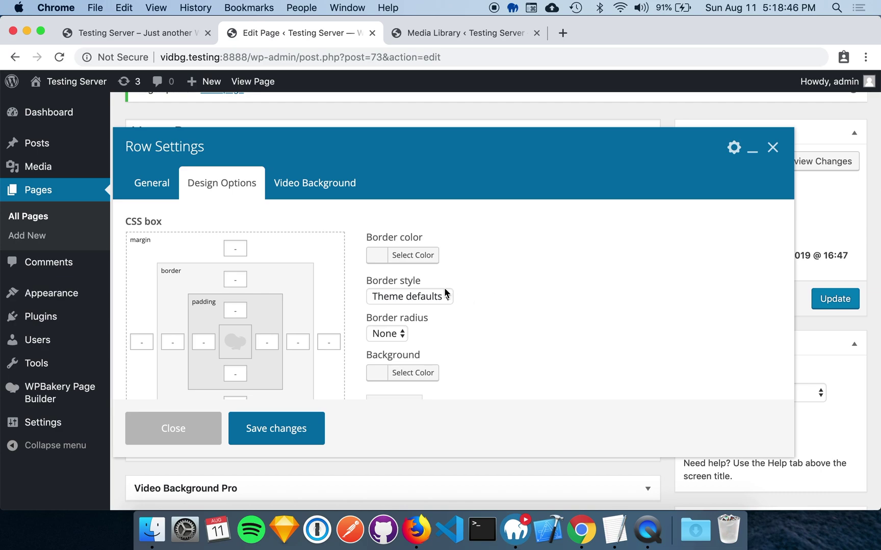
left_click(237, 312)
type("8rem")
left_click(232, 368)
type("8re")
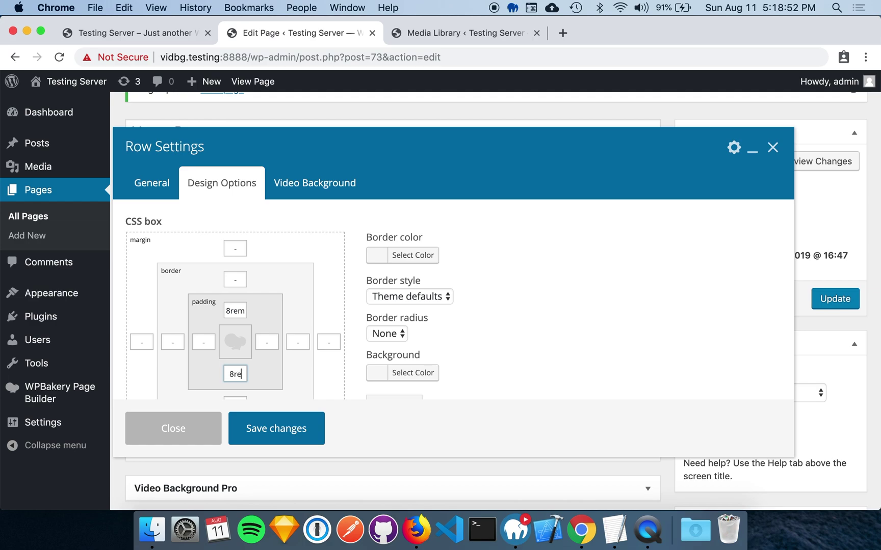
type("m")
left_click(239, 427)
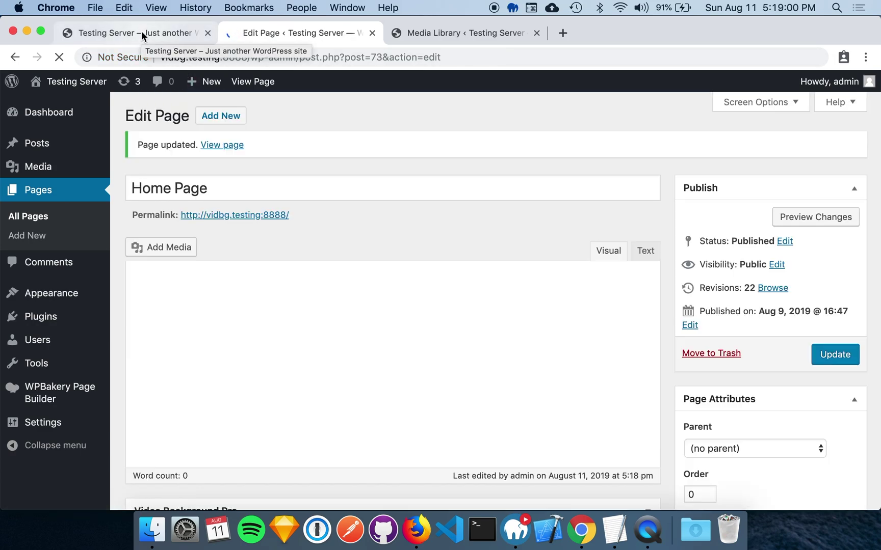
Scroll the live Home Page to view the taller night-sky video banner, then return to the editor
left_click(142, 31)
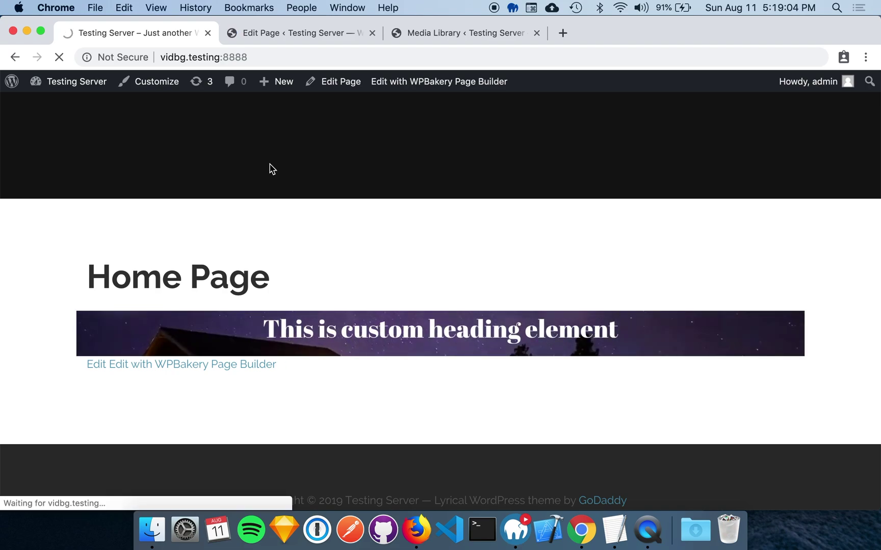
scroll(289, 222, "down", 3)
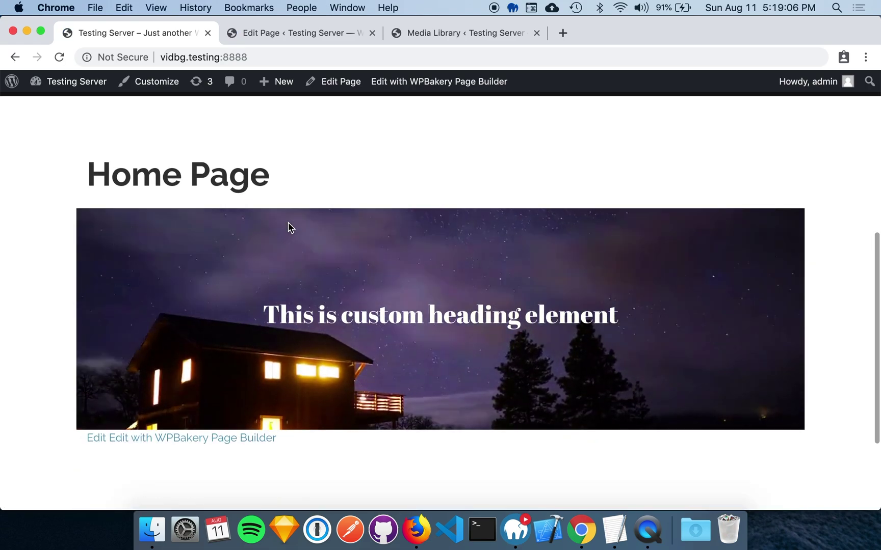
scroll(289, 228, "down", 1)
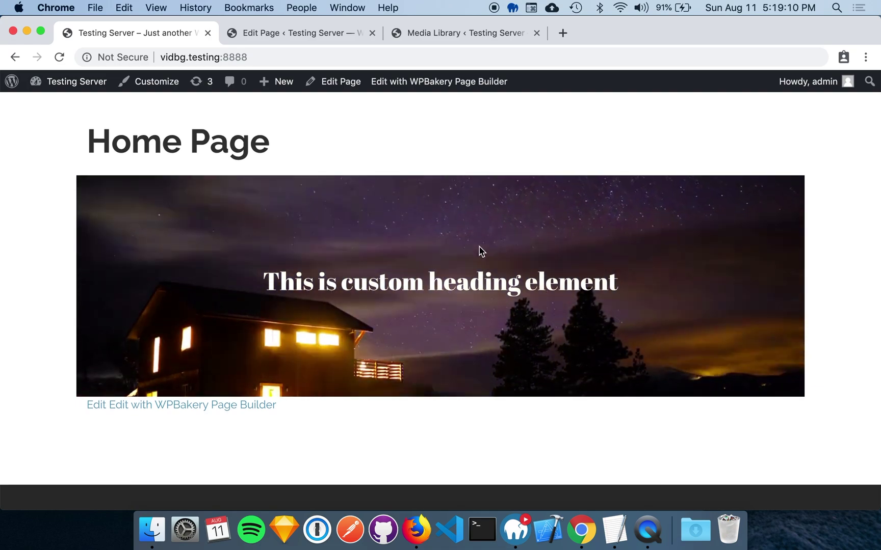
left_click(254, 34)
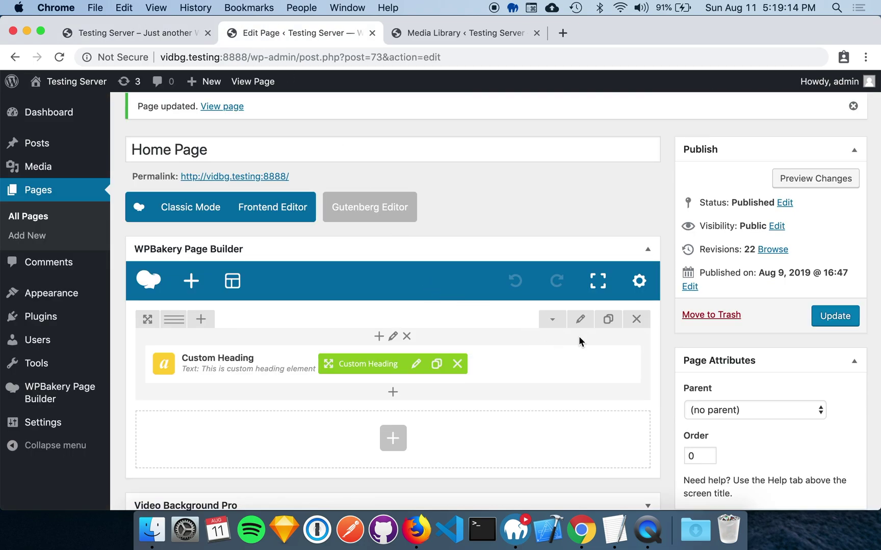
Set the row's Row stretch option to Stretch row and save the row settings
left_click(581, 321)
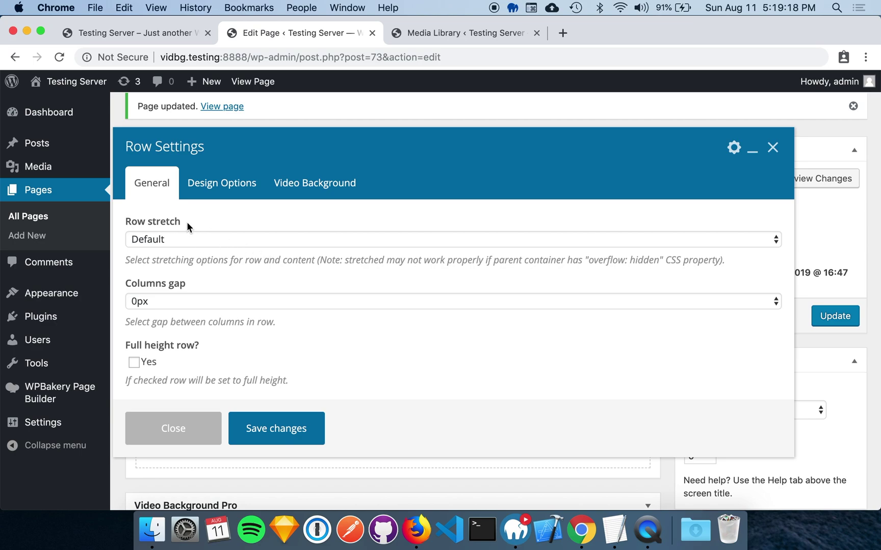
left_click(191, 240)
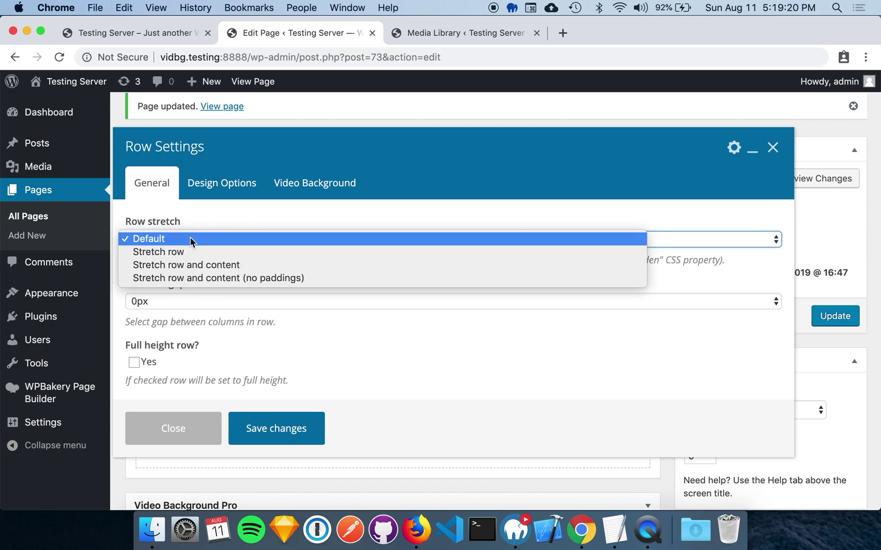
left_click(195, 250)
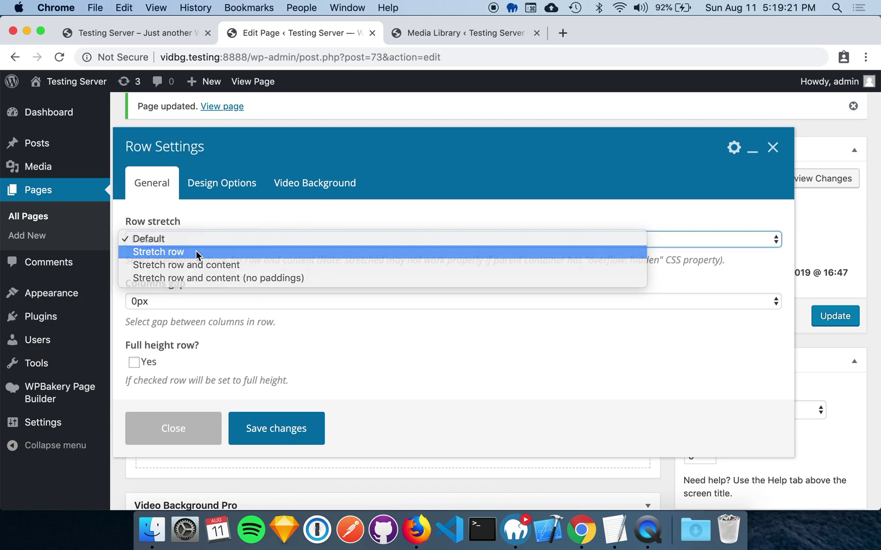
left_click(254, 432)
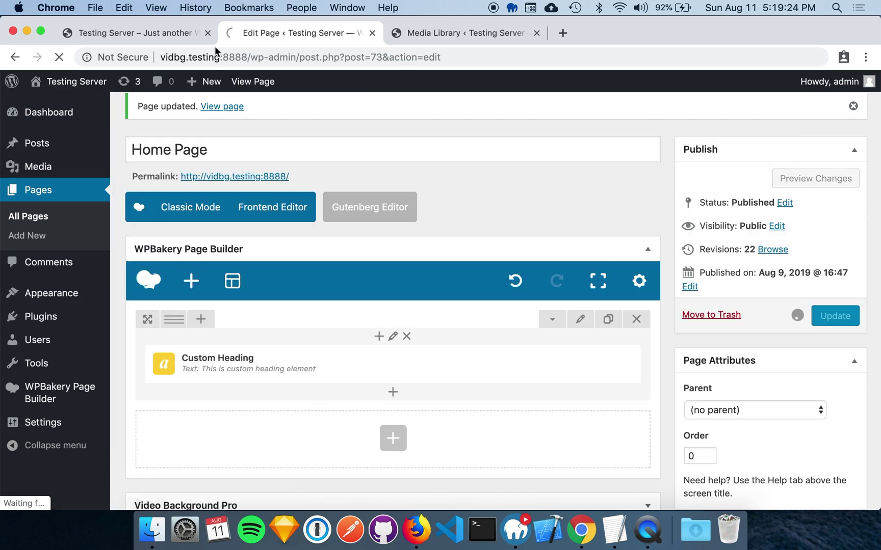
Reload the live Home Page to check the full-width night-sky video banner
left_click(172, 39)
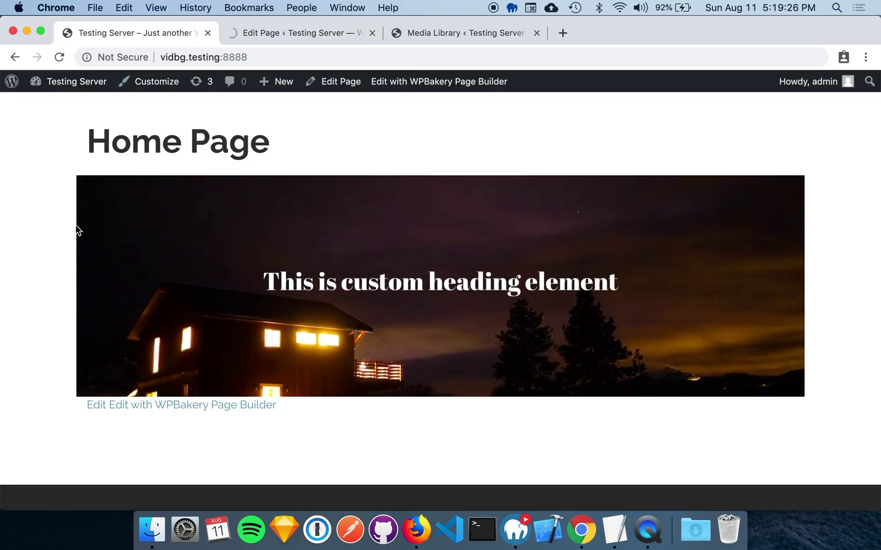
key("super+r")
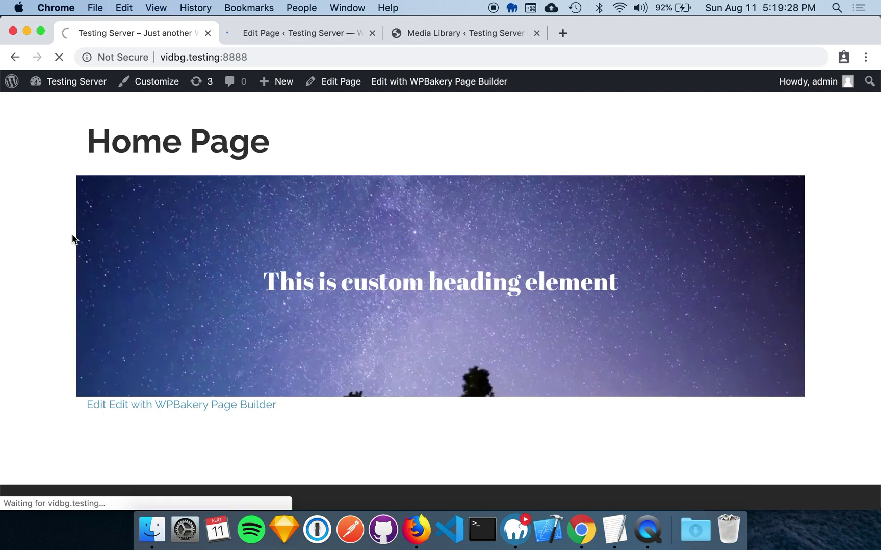